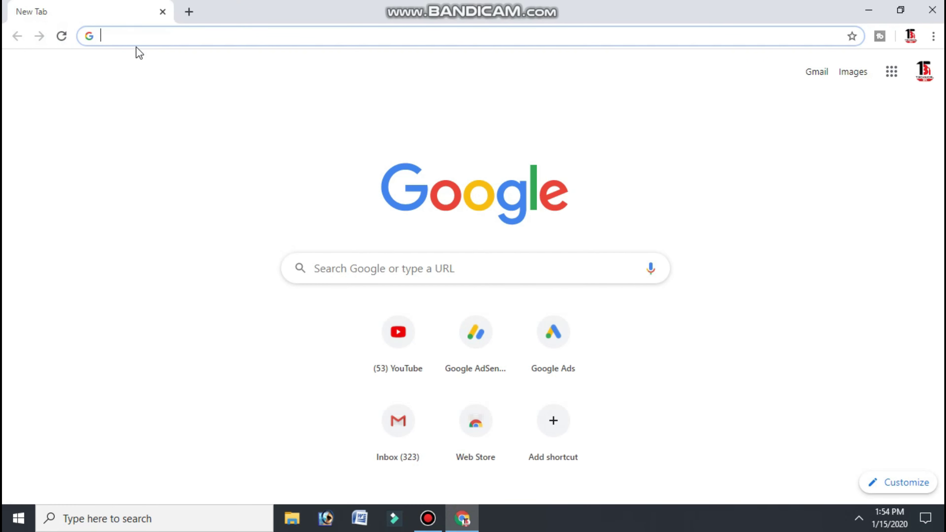
Search Google for 'facebook' and open the Facebook site to its News Feed.
{"action": "type", "text": "facebook"}
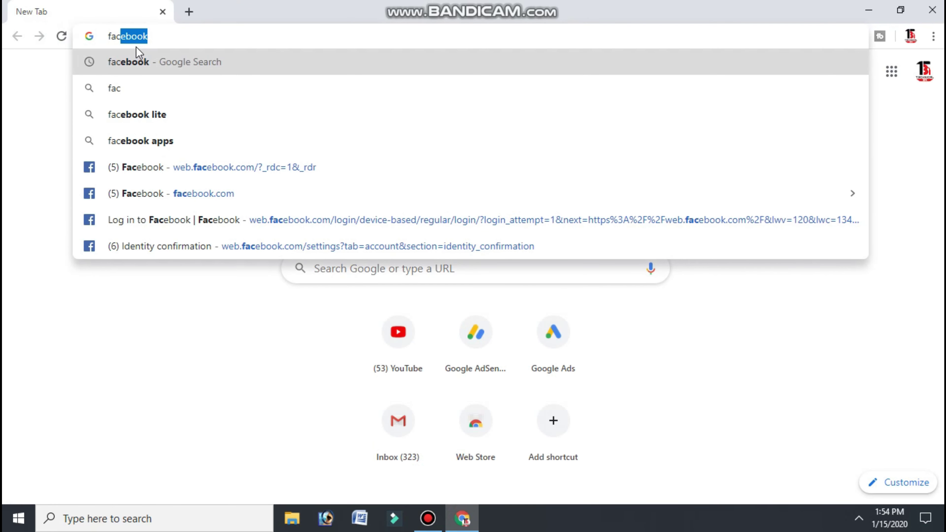
{"action": "key", "text": "Return"}
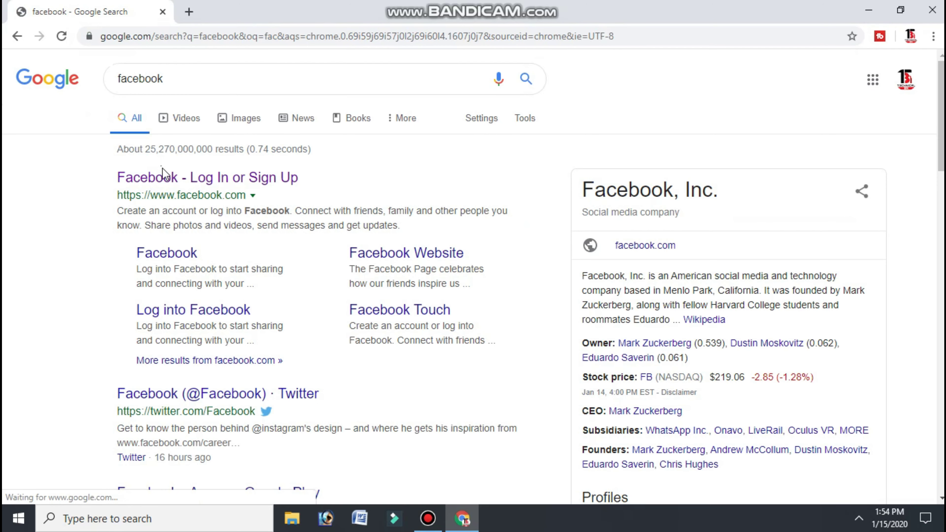
{"action": "left_click", "coordinate": [163, 173]}
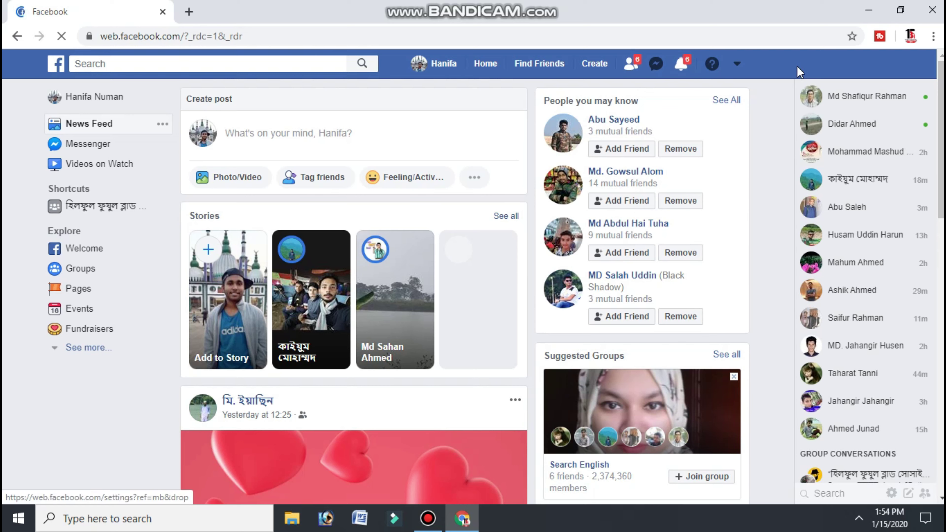
Open Settings from the account menu and view the Identity confirmation entry.
{"action": "left_click", "coordinate": [736, 65]}
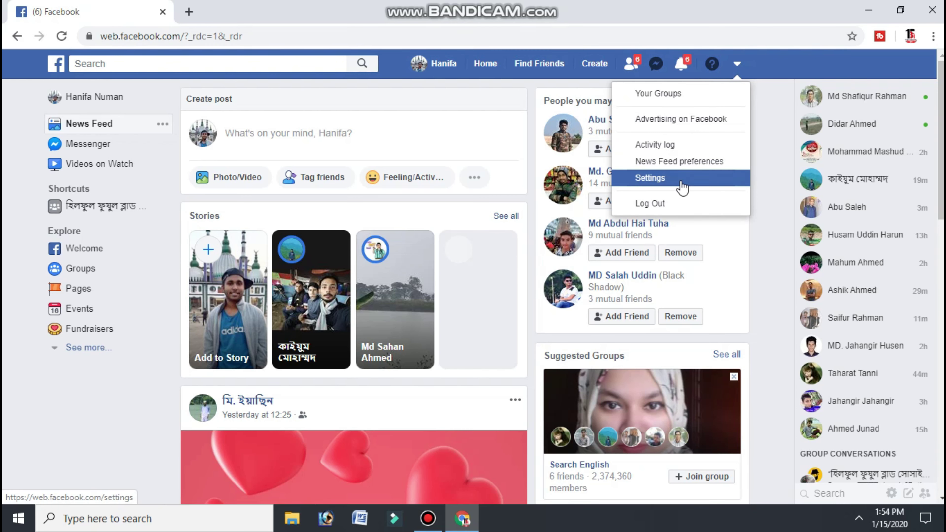
{"action": "left_click", "coordinate": [671, 179]}
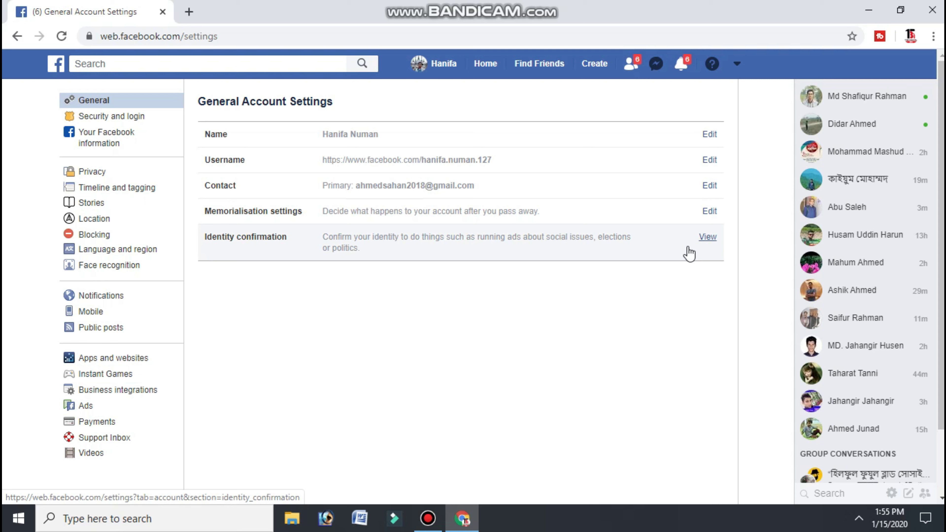
{"action": "left_click", "coordinate": [709, 240]}
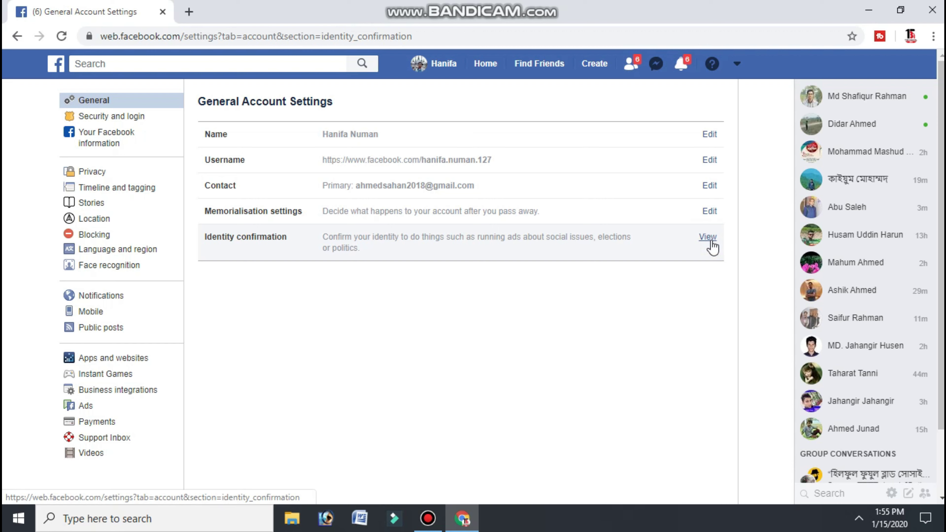
Start identity confirmation for political ads and look up Bangladesh in the country list without choosing it.
{"action": "left_click", "coordinate": [710, 241]}
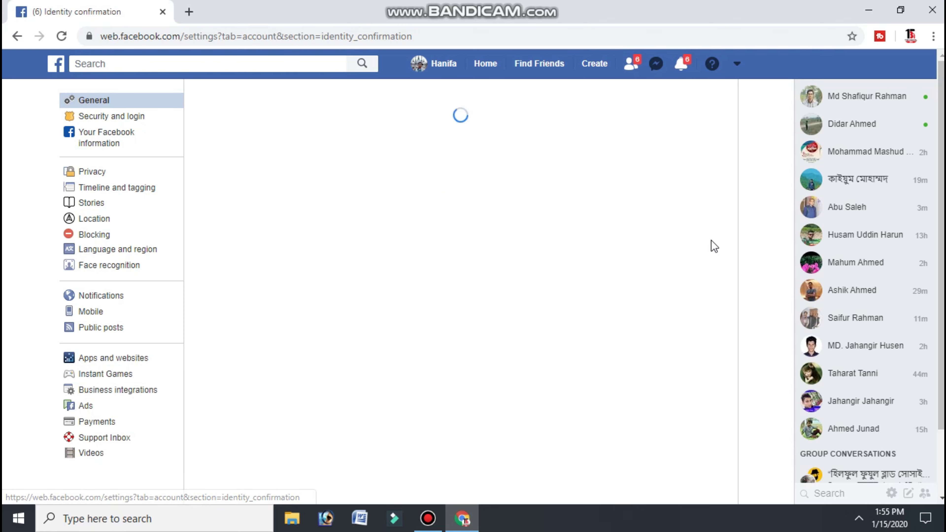
{"action": "scroll", "coordinate": [483, 276], "scroll_direction": "down", "scroll_amount": 2}
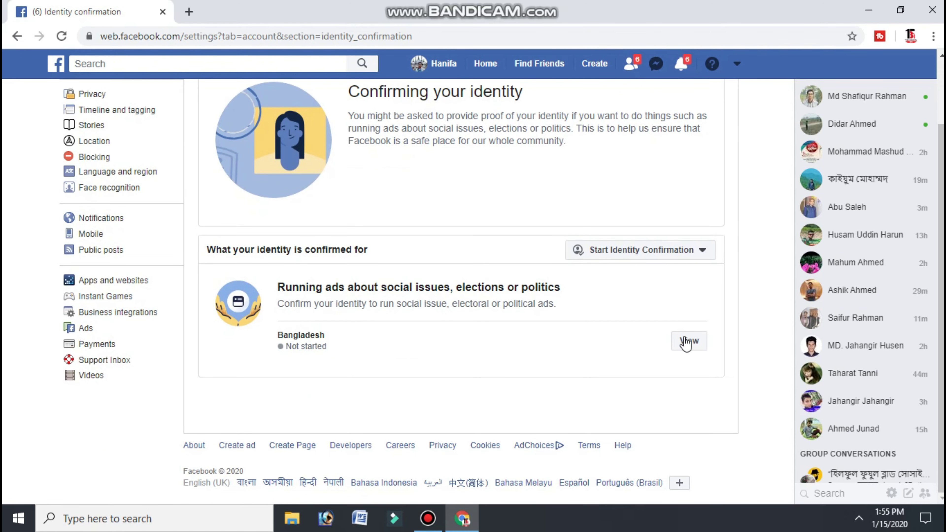
{"action": "left_click", "coordinate": [669, 248]}
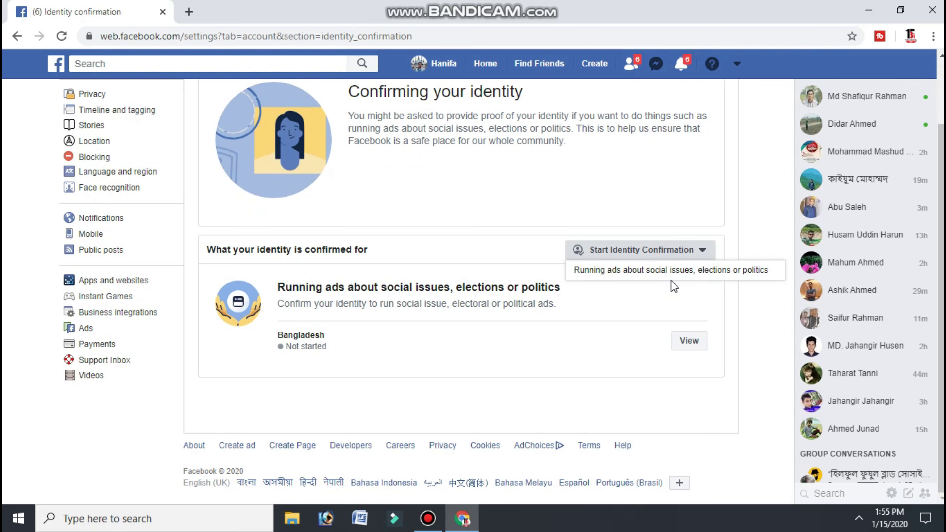
{"action": "left_click", "coordinate": [671, 277]}
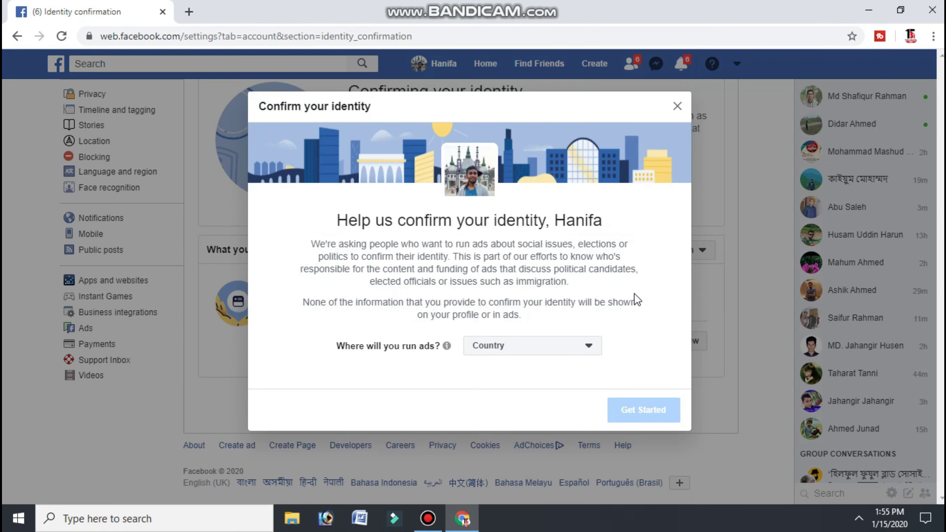
{"action": "left_click", "coordinate": [576, 349]}
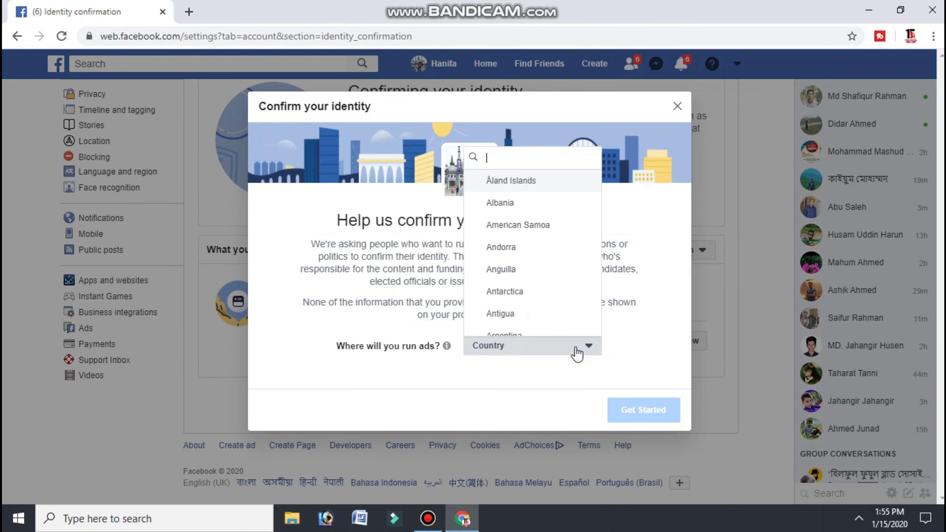
{"action": "type", "text": "ba"}
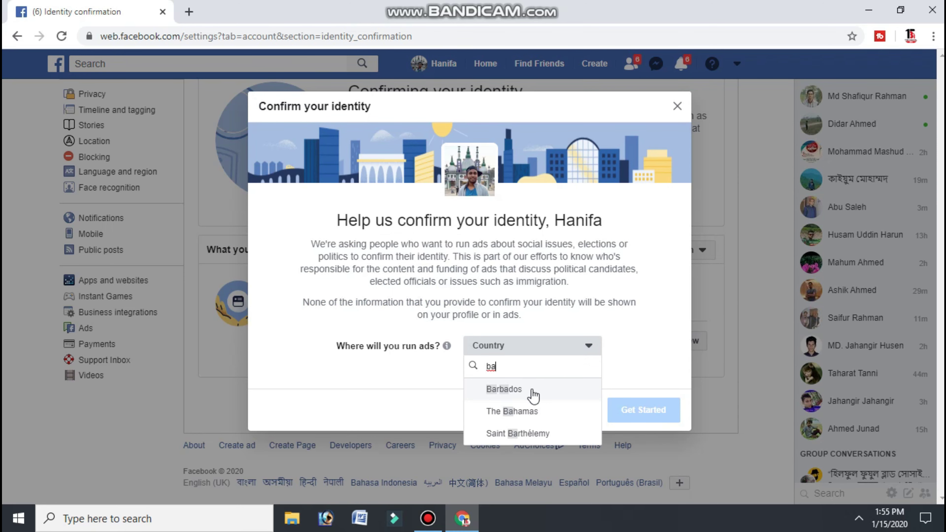
{"action": "type", "text": "n"}
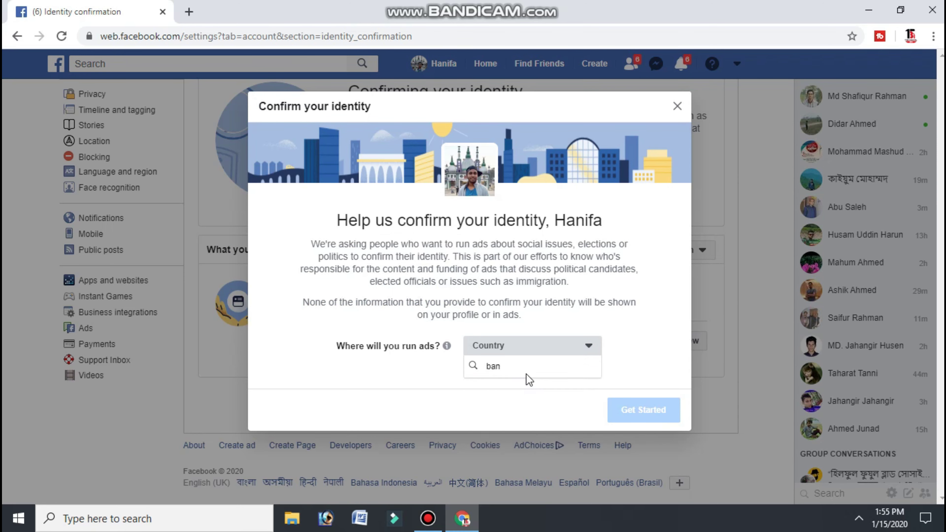
{"action": "left_click", "coordinate": [581, 257]}
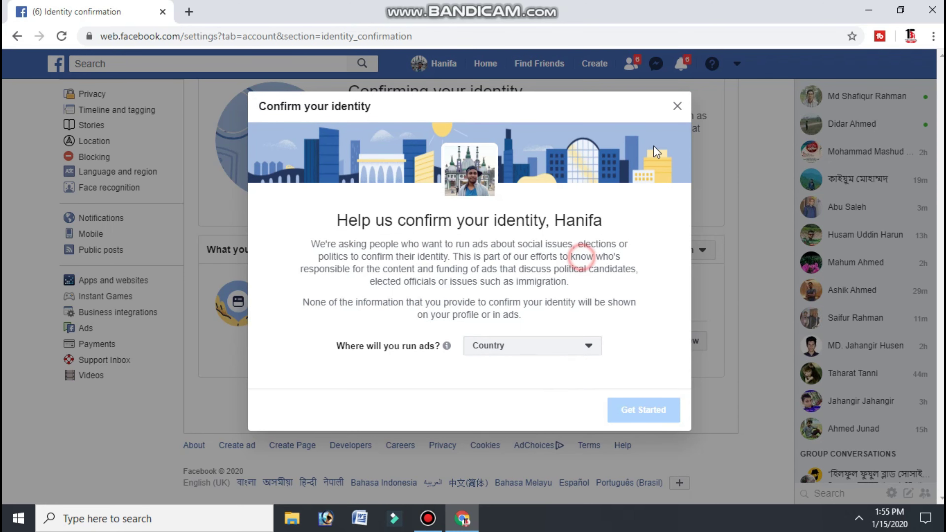
Close the dialog, restart the political ads confirmation, and close it again.
{"action": "left_click", "coordinate": [677, 108]}
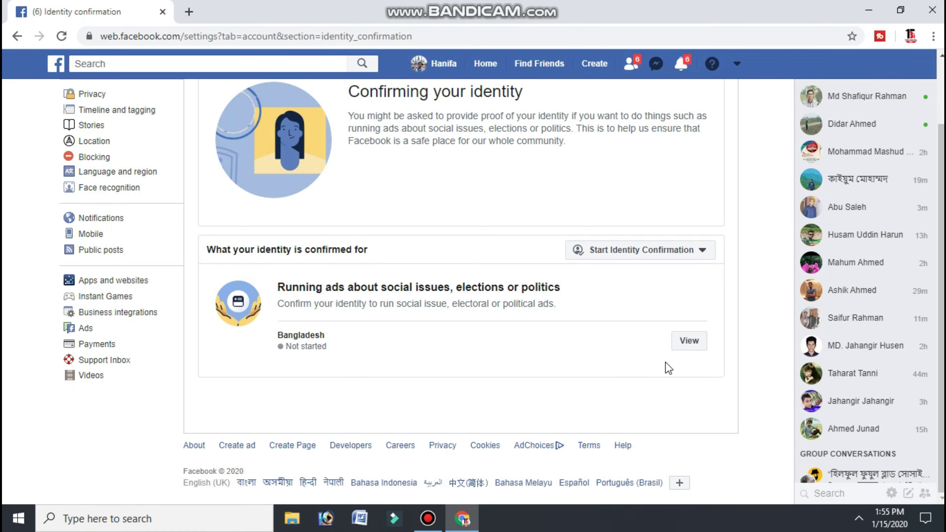
{"action": "left_click", "coordinate": [675, 257]}
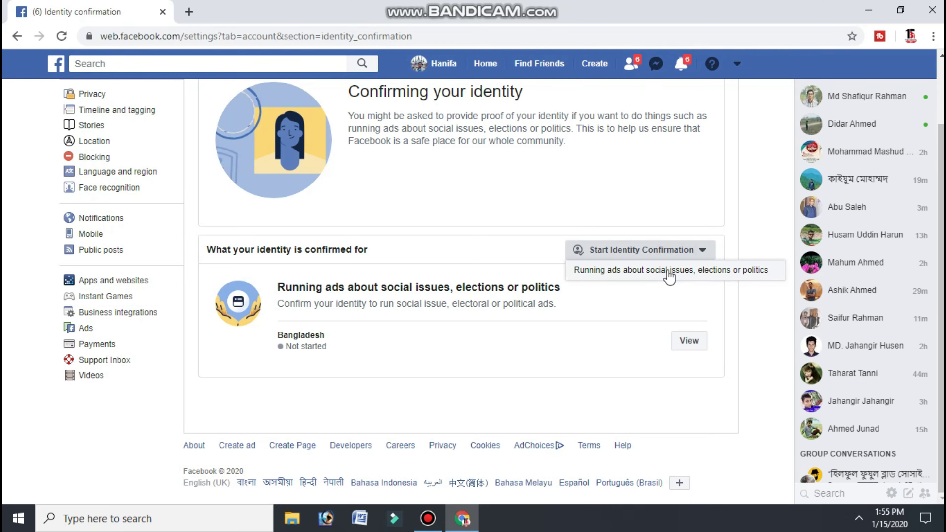
{"action": "left_click", "coordinate": [668, 271]}
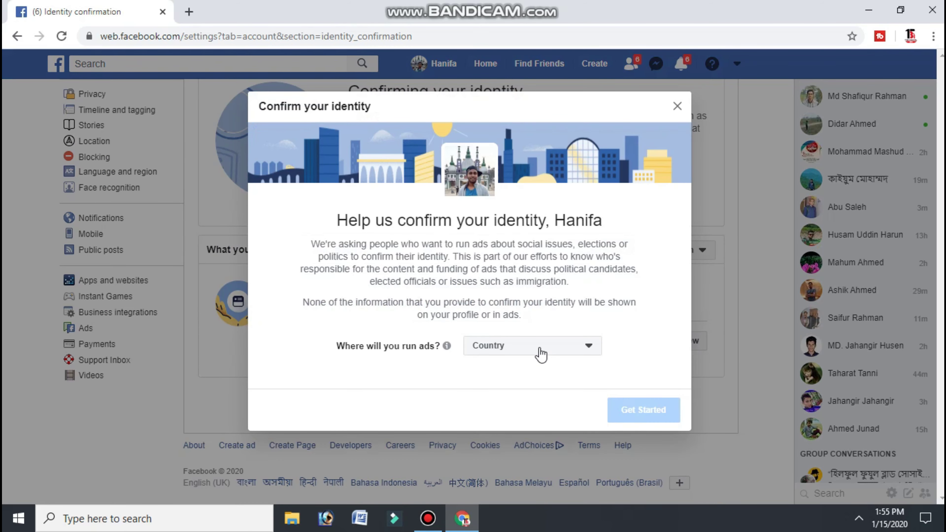
{"action": "left_click", "coordinate": [677, 107]}
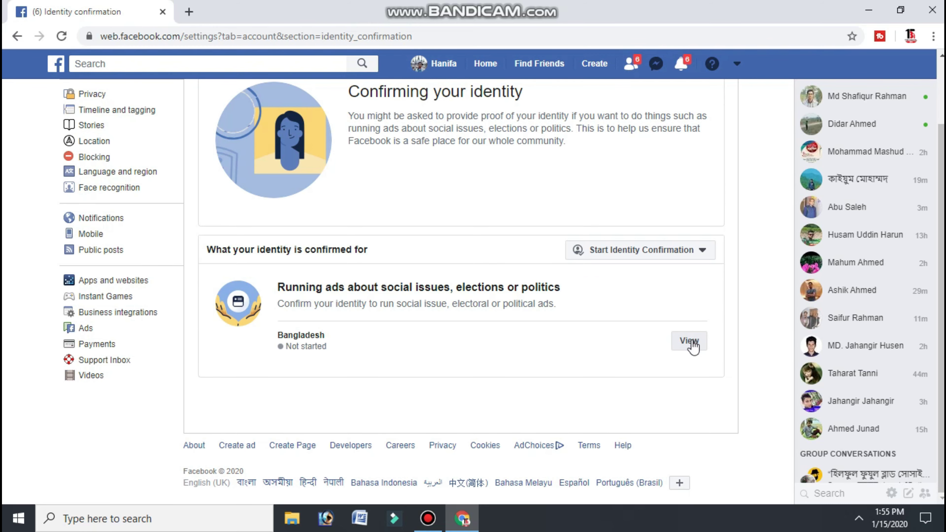
View the political ads requirements and start setting up two-factor authentication.
{"action": "left_click", "coordinate": [692, 346]}
{"action": "scroll", "coordinate": [530, 408], "scroll_direction": "down", "scroll_amount": 3}
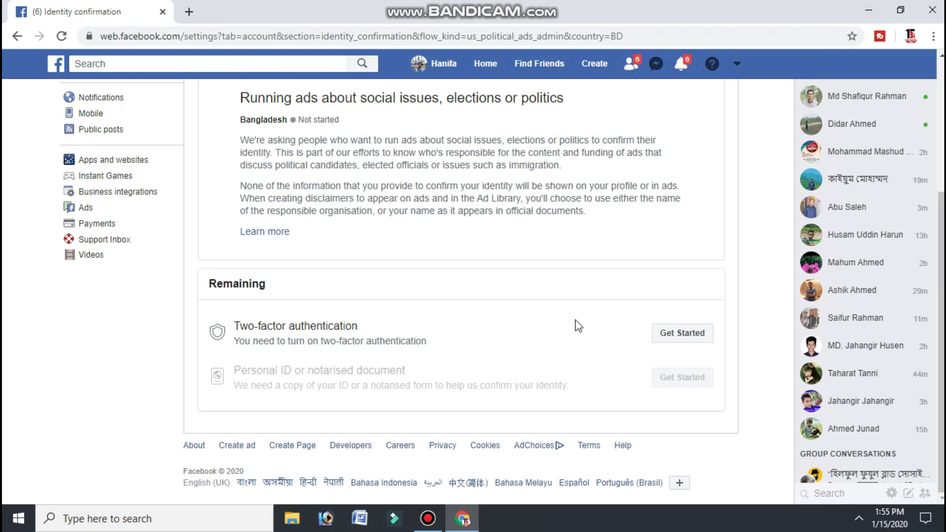
{"action": "left_click", "coordinate": [668, 336]}
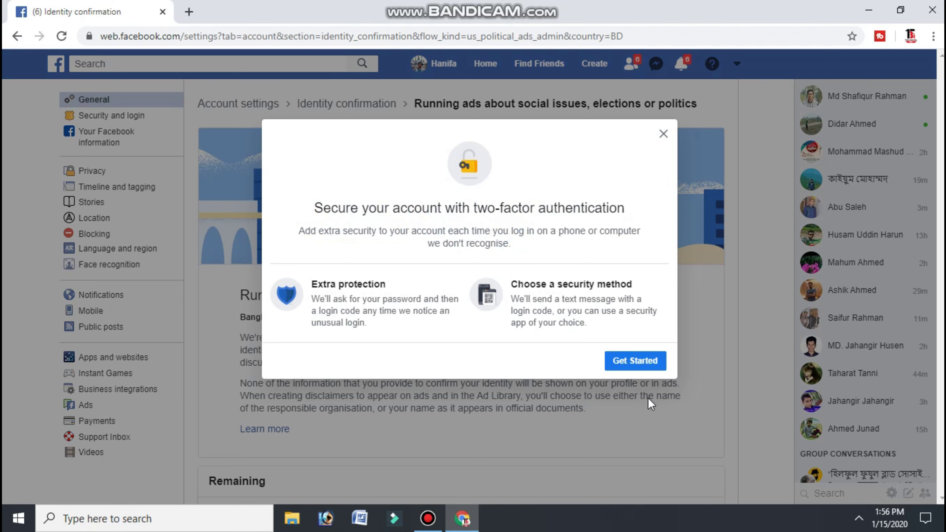
Choose Text message (SMS) as the security method, keeping the account's existing phone number.
{"action": "left_click", "coordinate": [641, 362]}
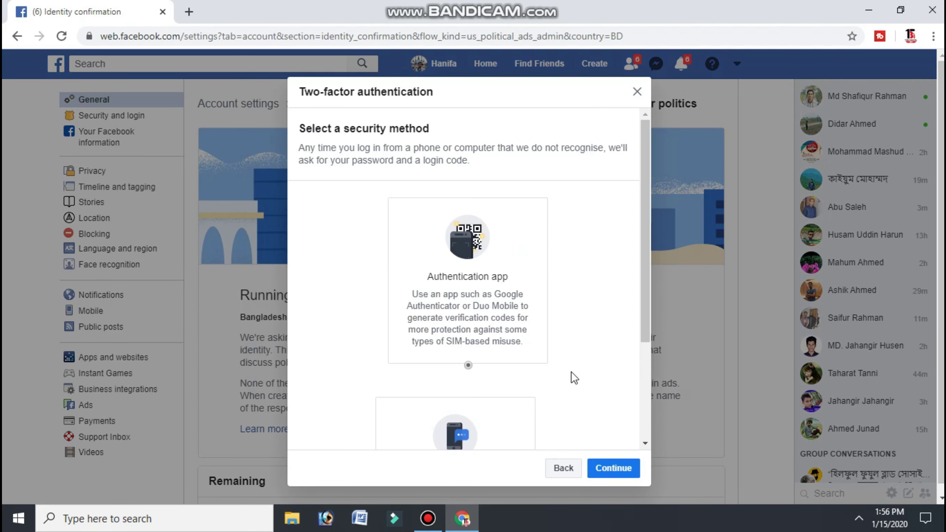
{"action": "scroll", "coordinate": [521, 380], "scroll_direction": "down", "scroll_amount": 3}
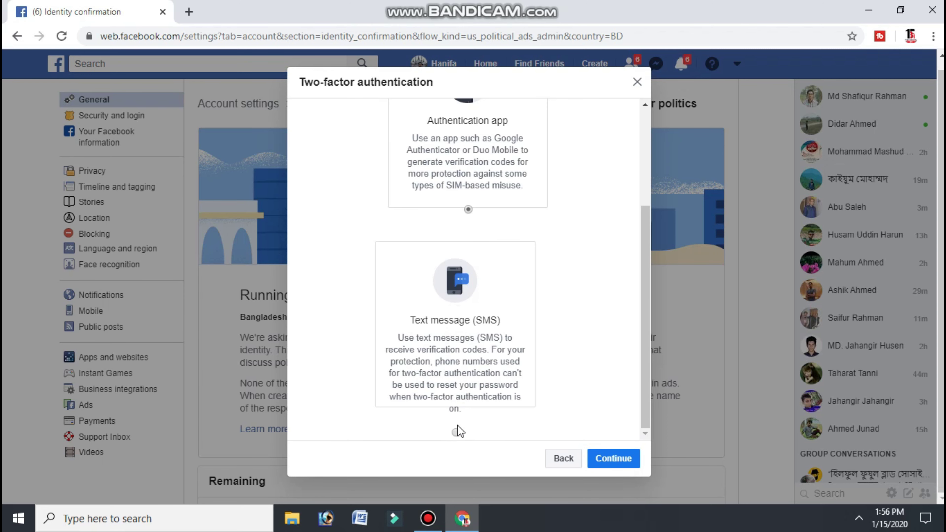
{"action": "left_click", "coordinate": [455, 433]}
{"action": "left_click", "coordinate": [610, 464]}
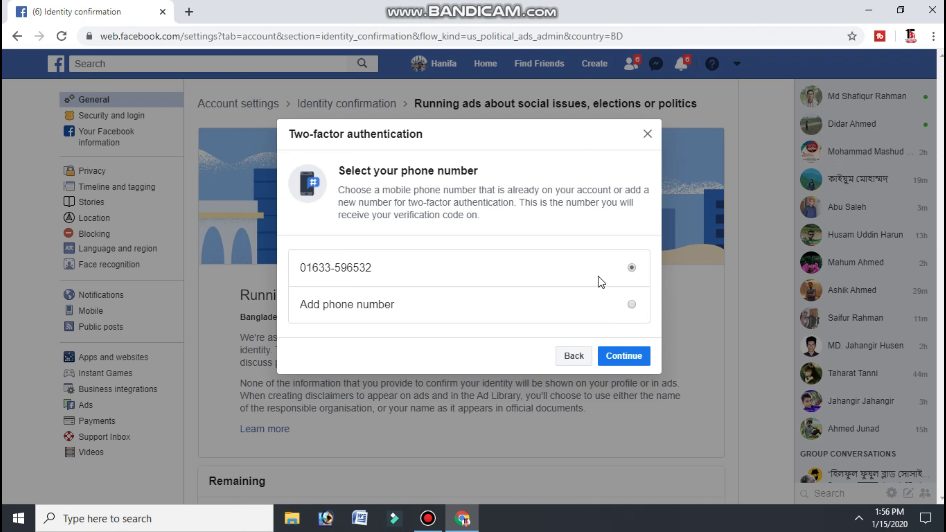
{"action": "left_click", "coordinate": [629, 356]}
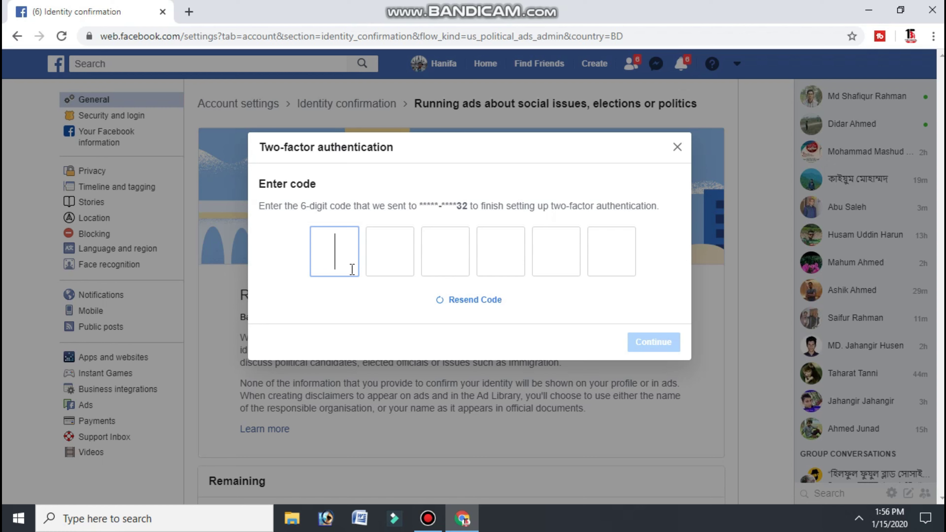
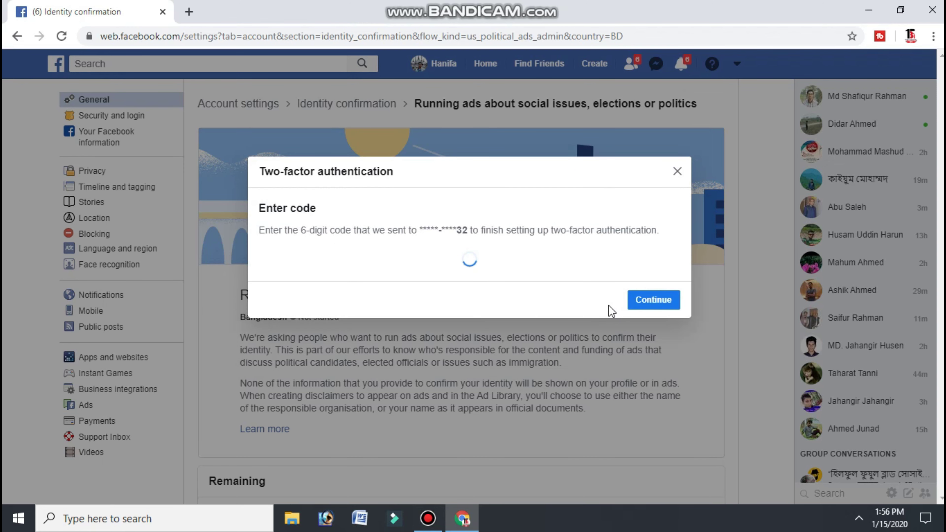
Enter the 6-digit SMS verification code and finish setup so two-factor shows as Completed.
{"action": "left_click", "coordinate": [657, 306]}
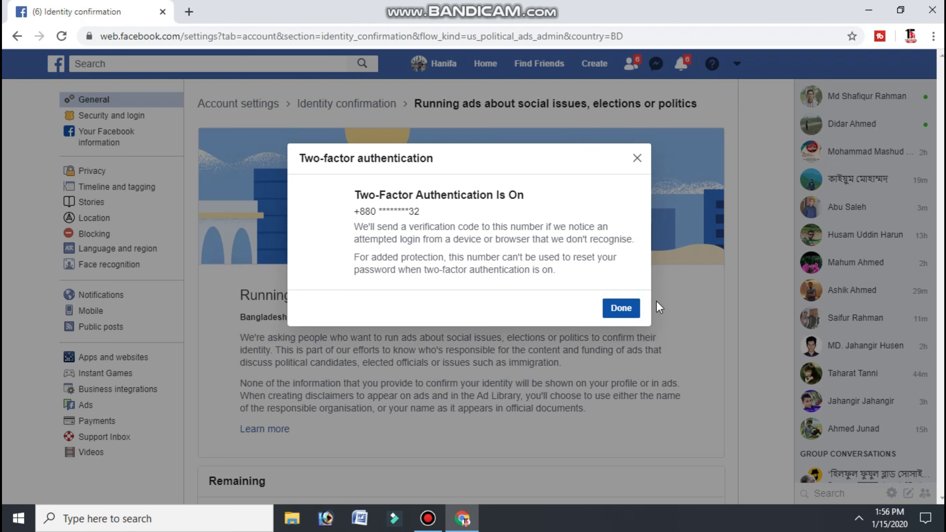
{"action": "left_click", "coordinate": [633, 316]}
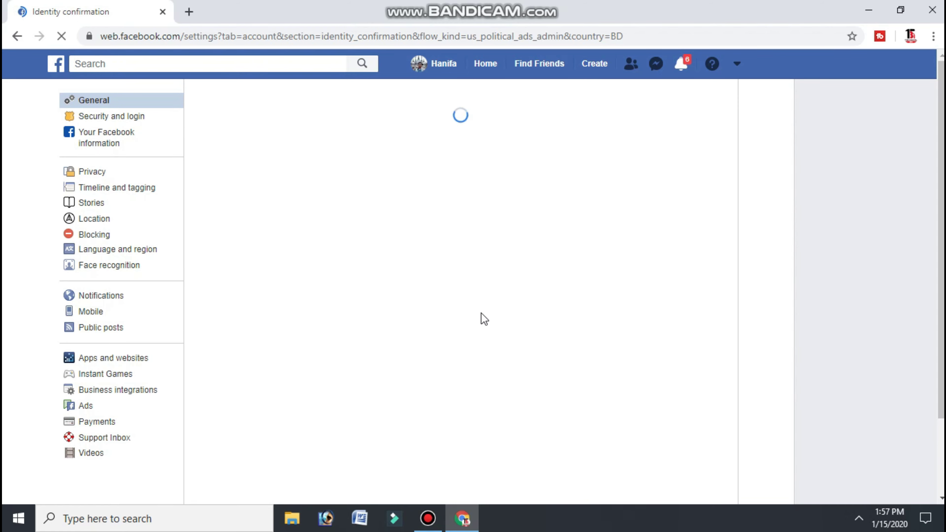
{"action": "scroll", "coordinate": [483, 317], "scroll_direction": "down", "scroll_amount": 5}
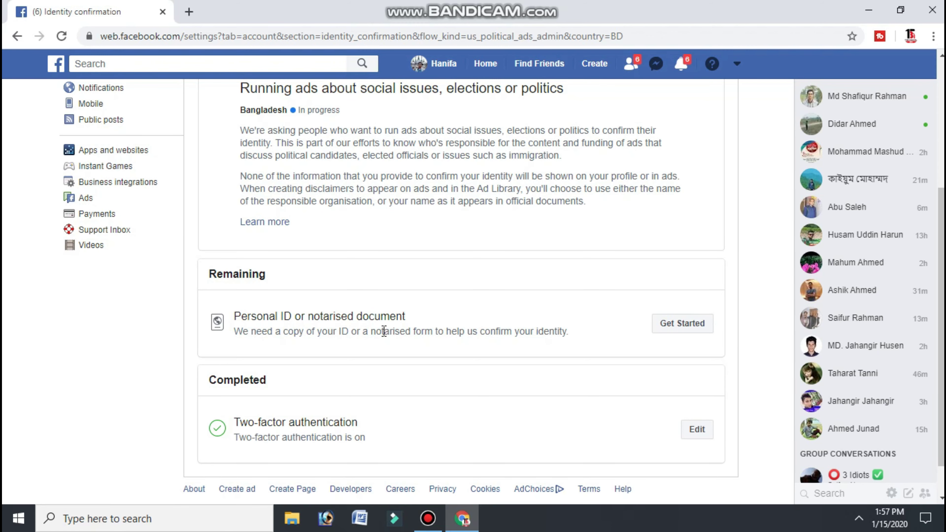
Start the personal ID step, confirm it is needed, and choose Upload your ID.
{"action": "scroll", "coordinate": [384, 330], "scroll_direction": "down", "scroll_amount": 1}
{"action": "left_click", "coordinate": [683, 281]}
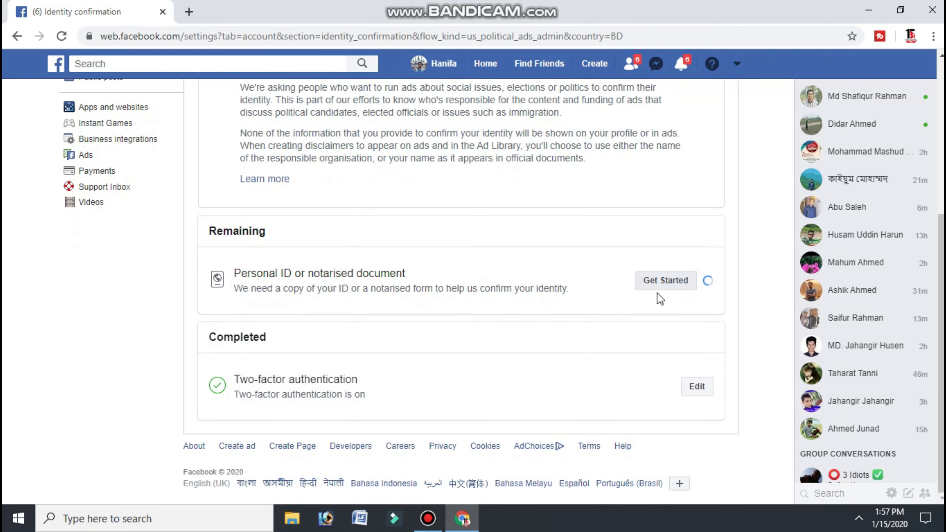
{"action": "scroll", "coordinate": [493, 375], "scroll_direction": "down", "scroll_amount": 3}
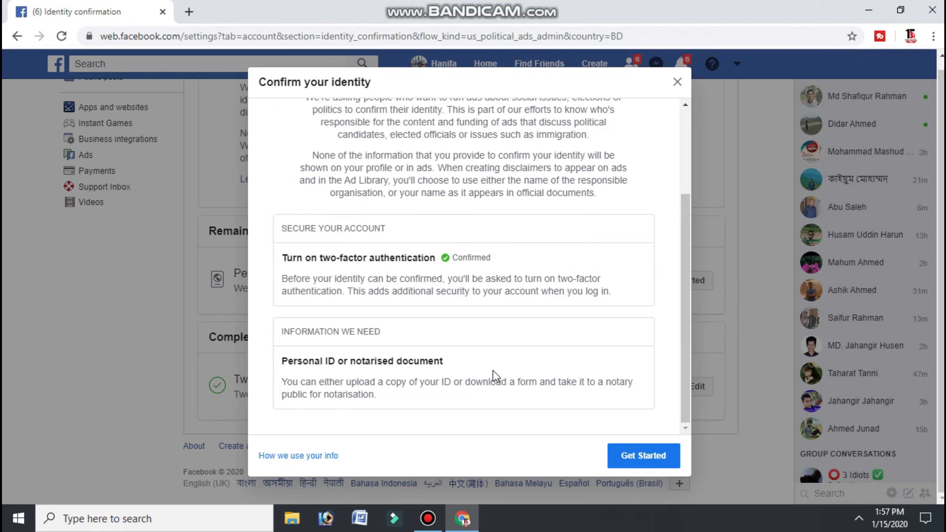
{"action": "left_click", "coordinate": [643, 452]}
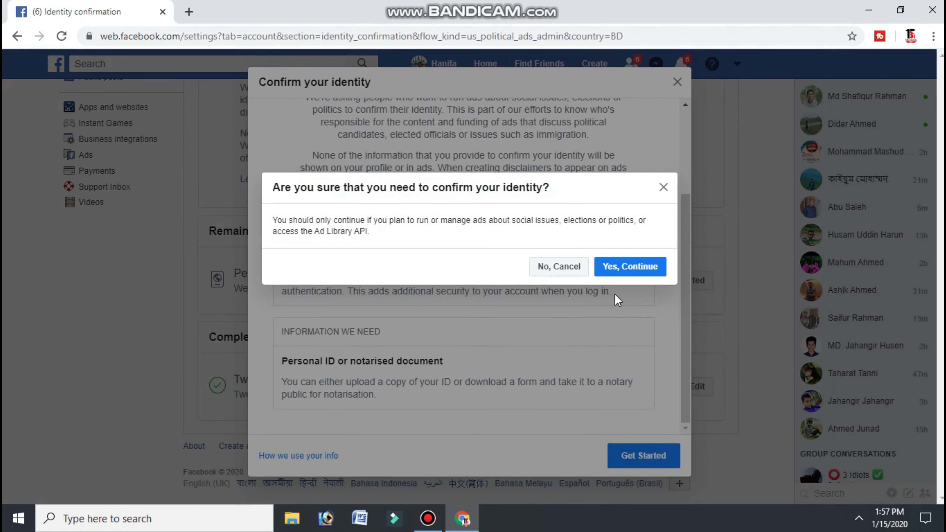
{"action": "left_click", "coordinate": [633, 266]}
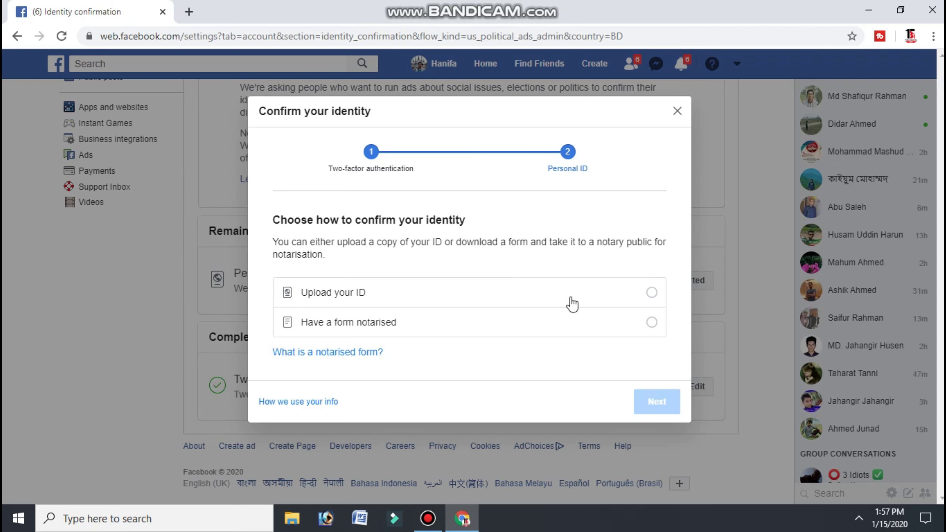
{"action": "left_click", "coordinate": [384, 292]}
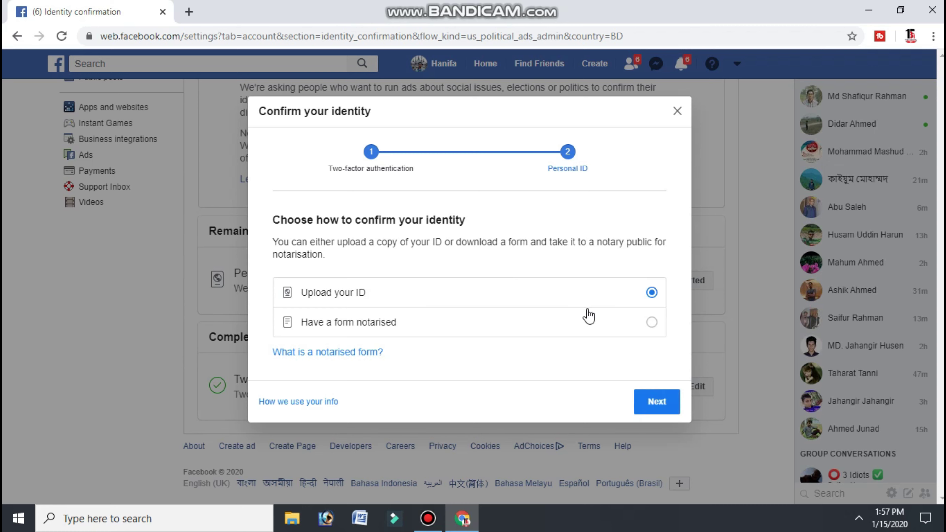
{"action": "left_click", "coordinate": [658, 404]}
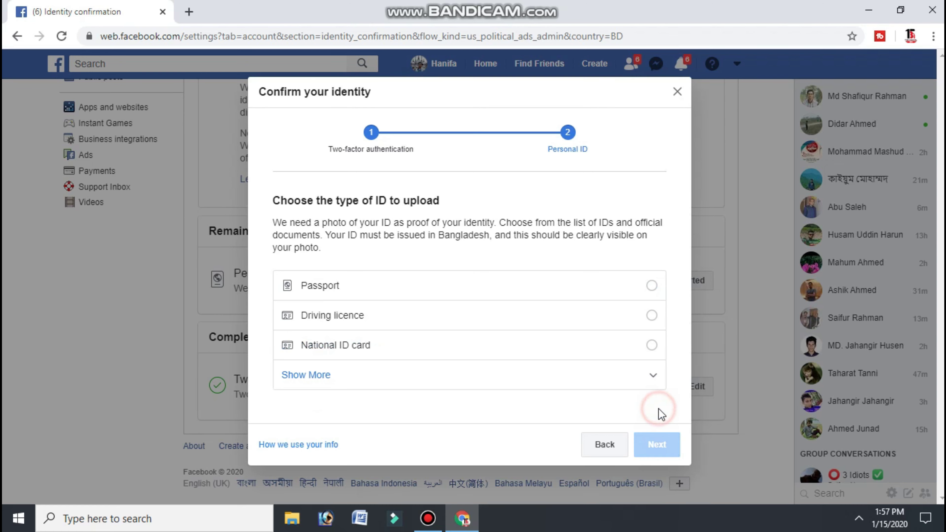
Expand the accepted ID types and choose National ID card instead of Passport.
{"action": "left_click", "coordinate": [301, 376]}
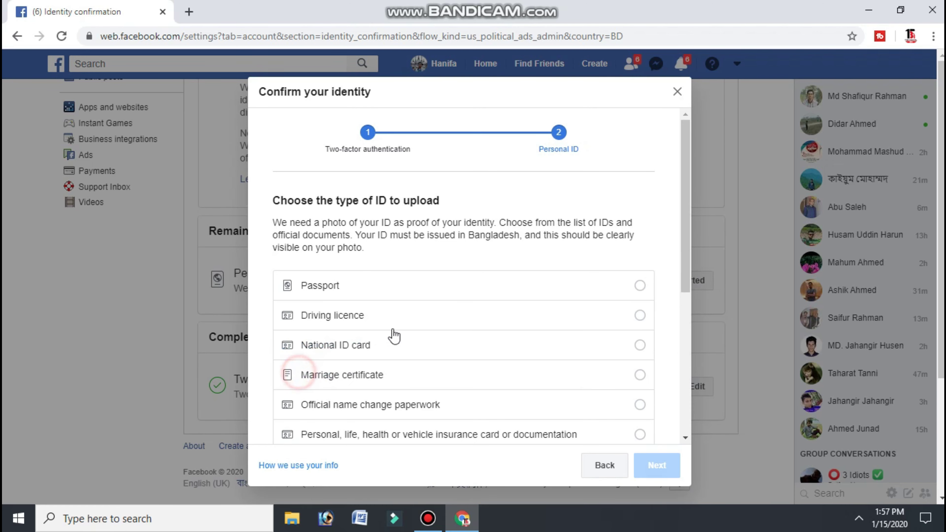
{"action": "scroll", "coordinate": [409, 321], "scroll_direction": "down", "scroll_amount": 3}
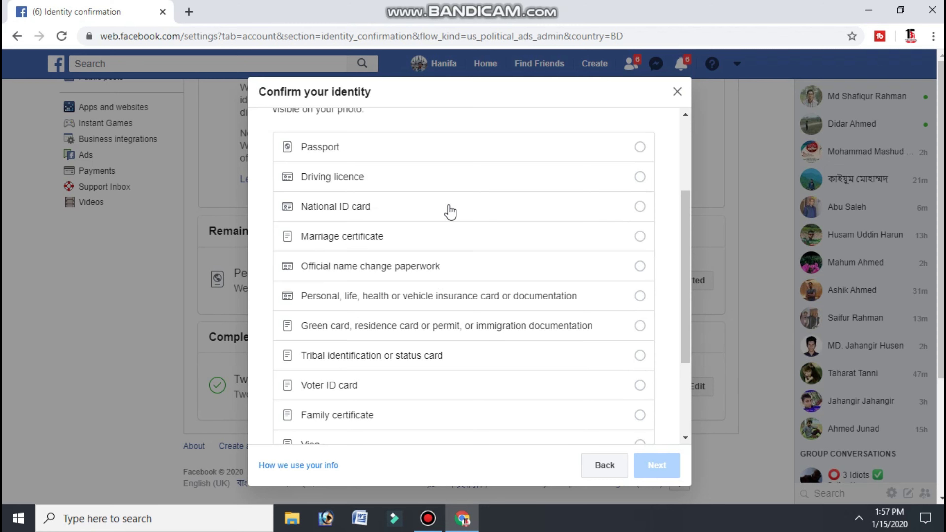
{"action": "scroll", "coordinate": [444, 229], "scroll_direction": "down", "scroll_amount": 2}
{"action": "scroll", "coordinate": [446, 238], "scroll_direction": "down", "scroll_amount": 2}
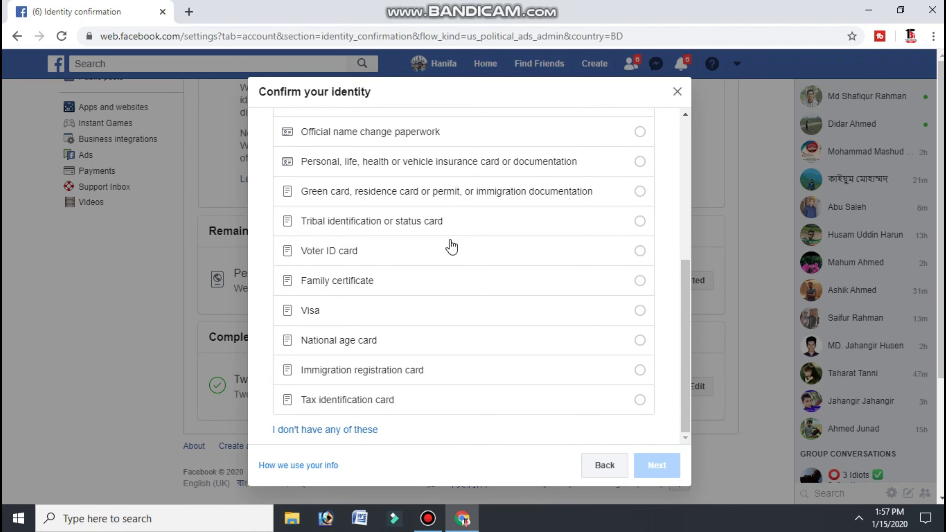
{"action": "scroll", "coordinate": [451, 246], "scroll_direction": "up", "scroll_amount": 6}
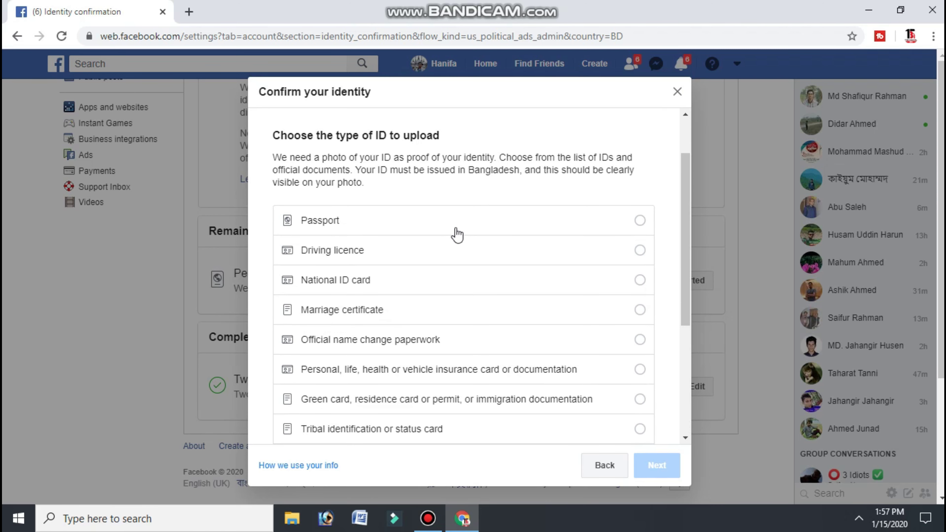
{"action": "left_click", "coordinate": [456, 225]}
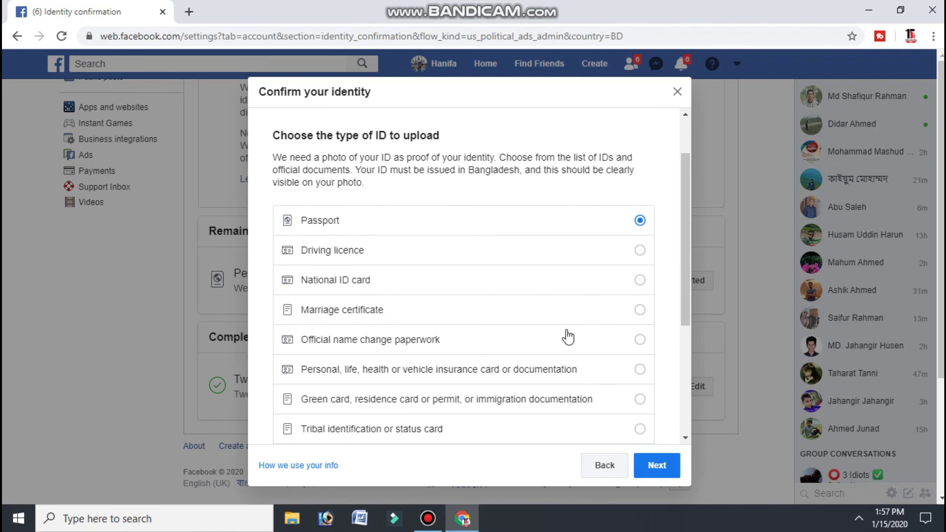
{"action": "left_click", "coordinate": [565, 276]}
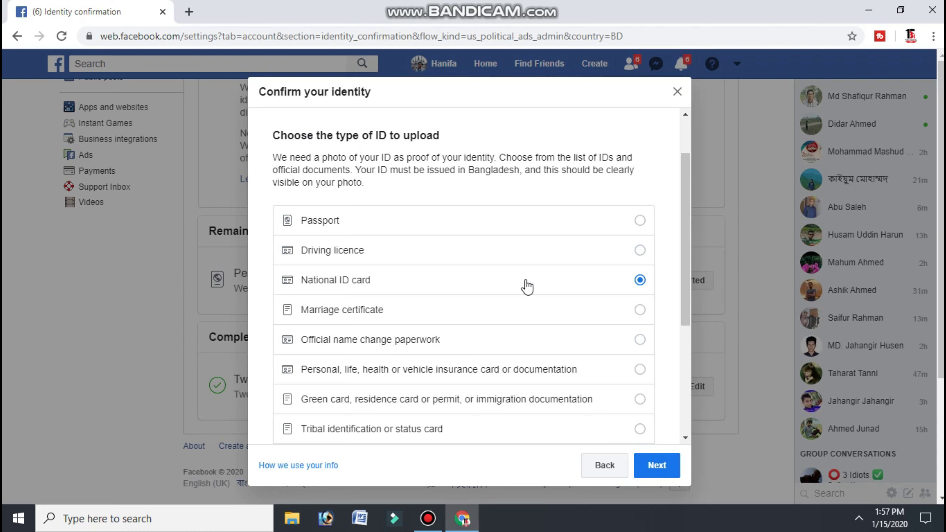
{"action": "left_click", "coordinate": [655, 468]}
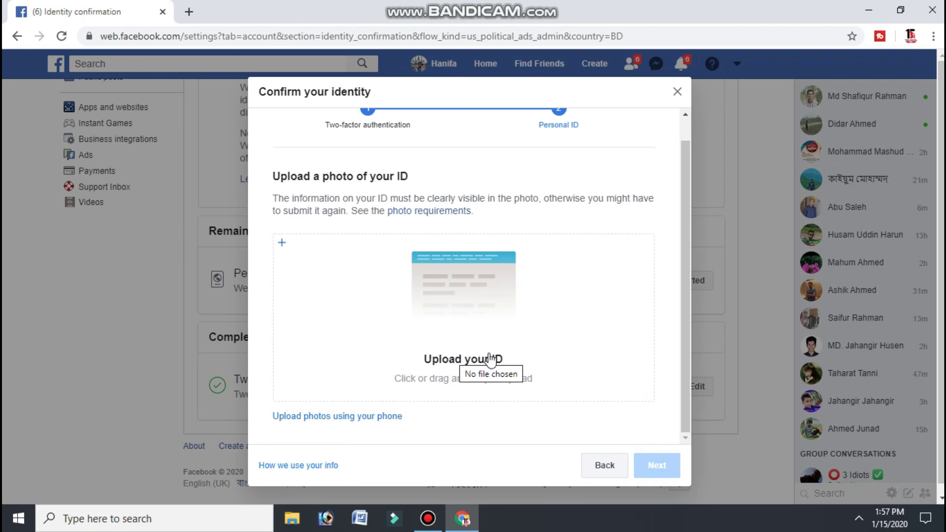
Upload images (1).png from the Downloads folder as the ID photo.
{"action": "left_click", "coordinate": [491, 358]}
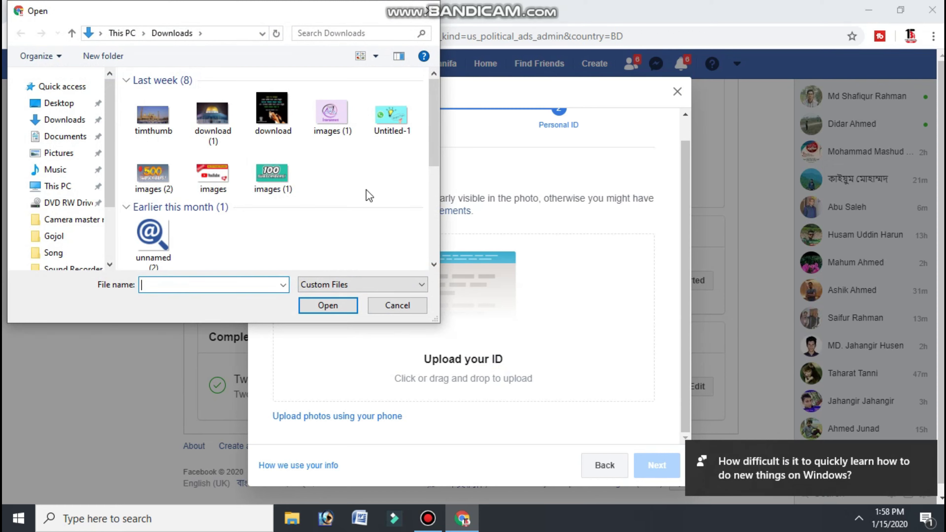
{"action": "scroll", "coordinate": [367, 196], "scroll_direction": "down", "scroll_amount": 5}
{"action": "scroll", "coordinate": [366, 195], "scroll_direction": "up", "scroll_amount": 5}
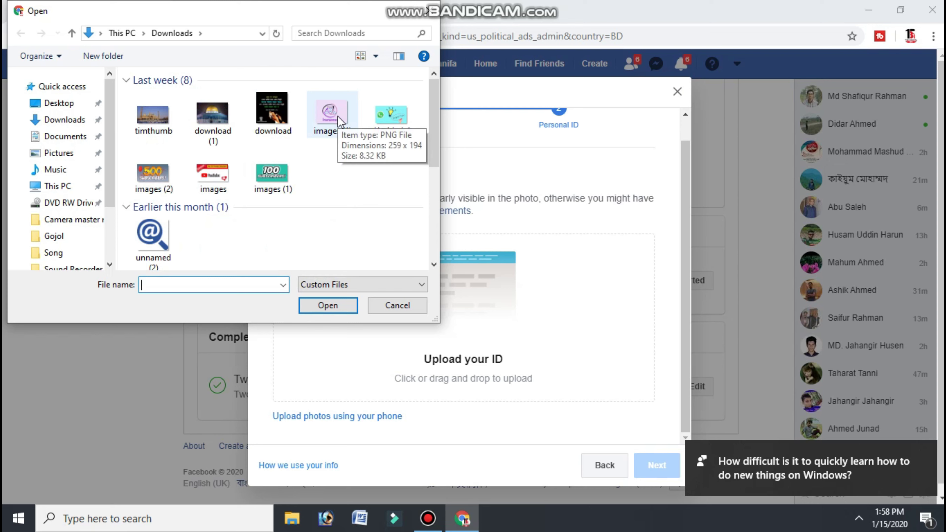
{"action": "left_click", "coordinate": [338, 118]}
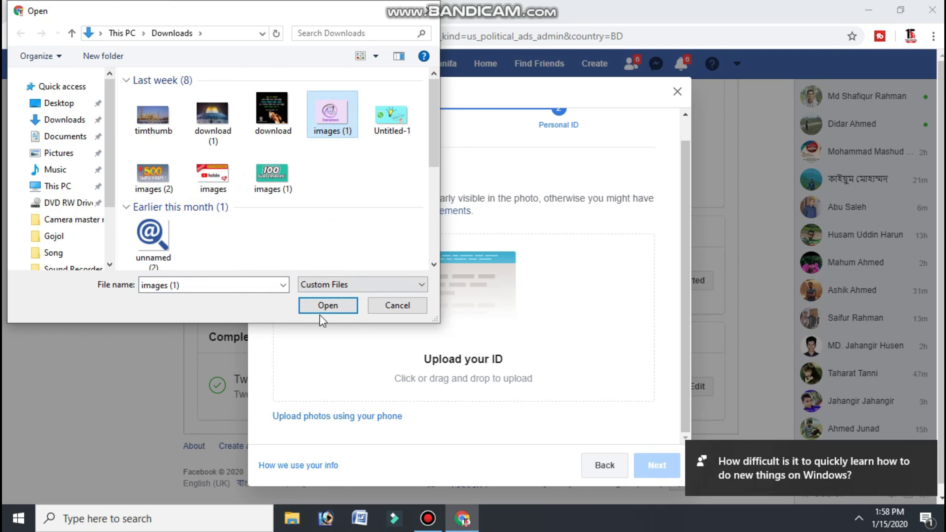
{"action": "left_click", "coordinate": [328, 306]}
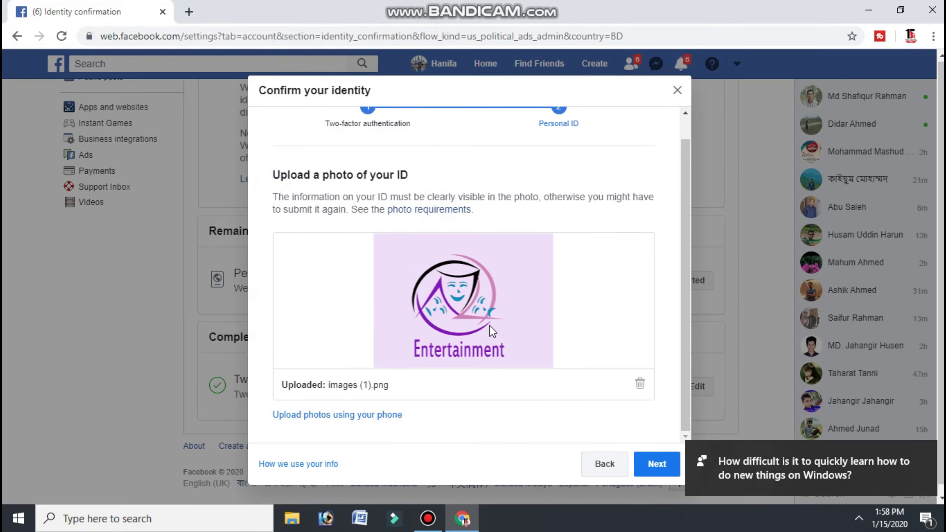
{"action": "scroll", "coordinate": [492, 330], "scroll_direction": "down", "scroll_amount": 1}
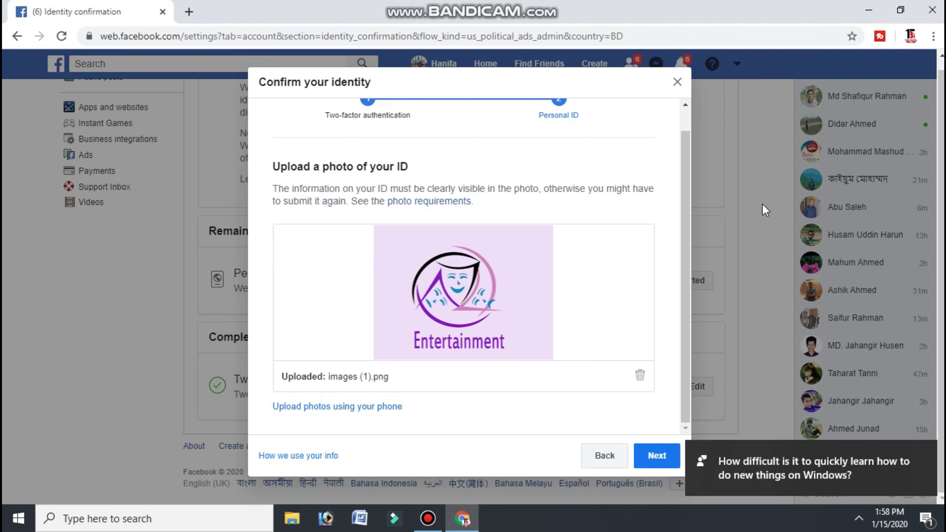
Exit the Confirm your identity dialog without saving, then open the account menu.
{"action": "left_click", "coordinate": [677, 82]}
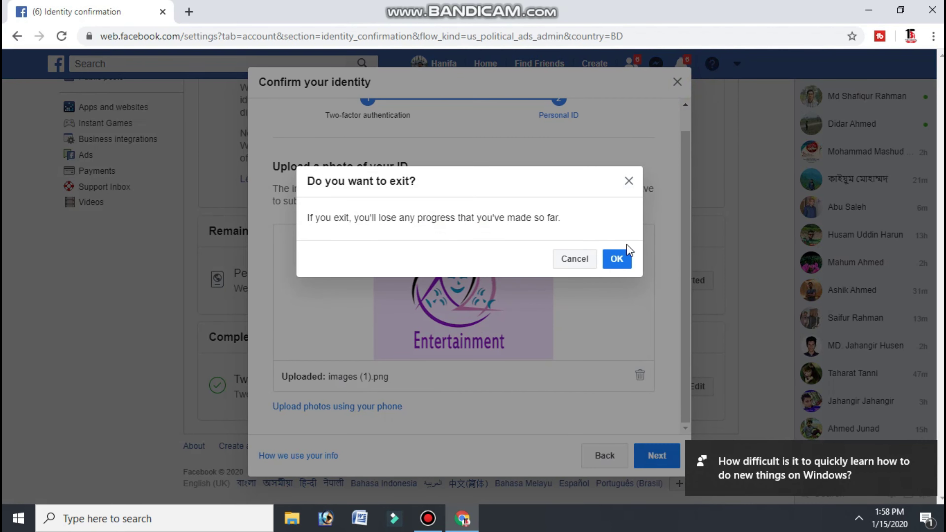
{"action": "left_click", "coordinate": [620, 256]}
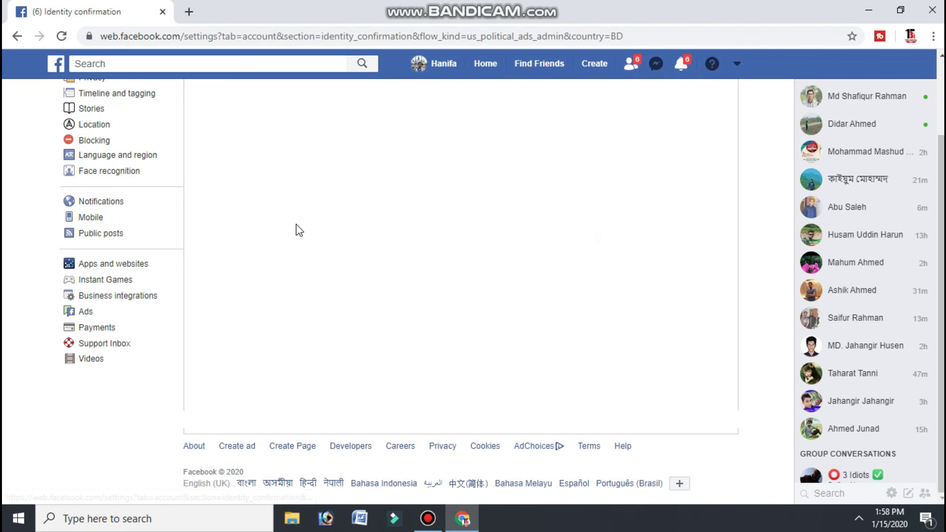
{"action": "left_click", "coordinate": [737, 64]}
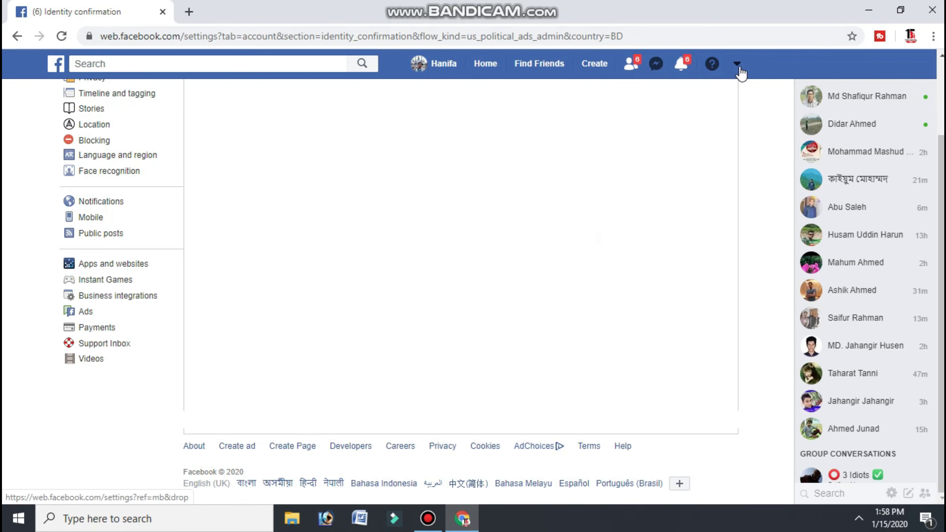
{"action": "scroll", "coordinate": [305, 83], "scroll_direction": "down", "scroll_amount": 4}
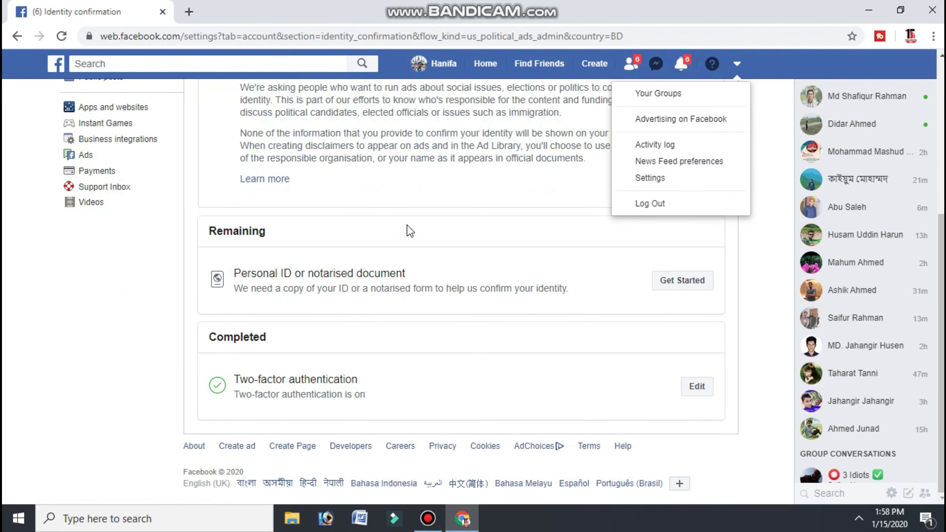
{"action": "scroll", "coordinate": [422, 243], "scroll_direction": "up", "scroll_amount": 4}
{"action": "scroll", "coordinate": [420, 239], "scroll_direction": "down", "scroll_amount": 4}
Open the Facebook Help Centre from the Help footer link and look through the page.
{"action": "left_click", "coordinate": [622, 447]}
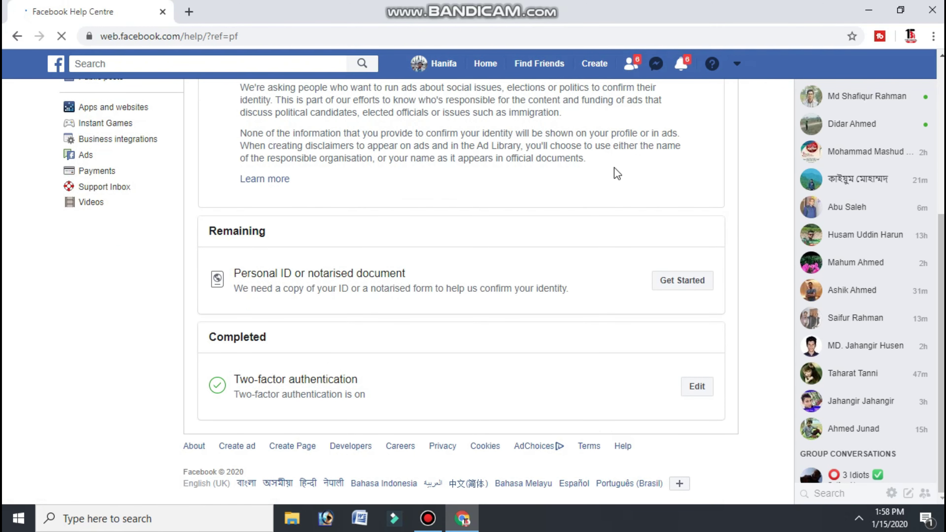
{"action": "scroll", "coordinate": [467, 225], "scroll_direction": "down", "scroll_amount": 5}
{"action": "scroll", "coordinate": [466, 228], "scroll_direction": "down", "scroll_amount": 8}
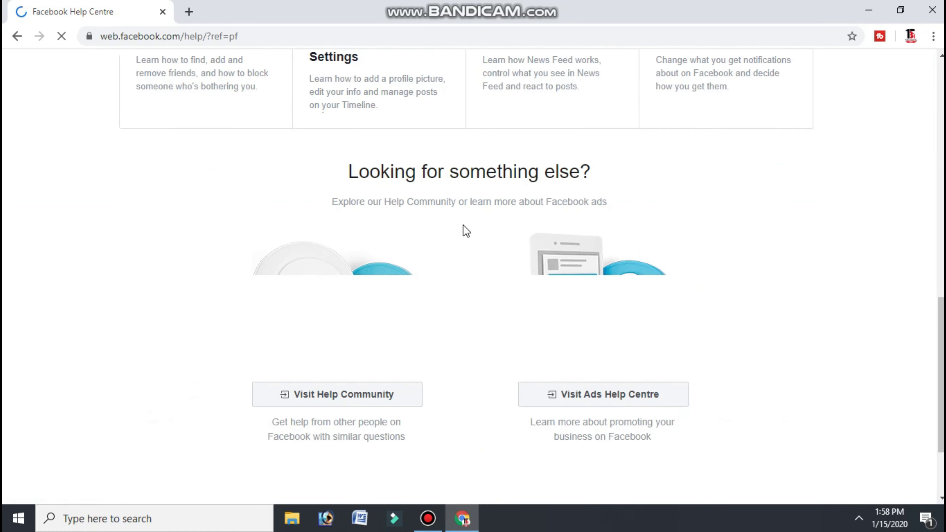
{"action": "scroll", "coordinate": [466, 233], "scroll_direction": "up", "scroll_amount": 3}
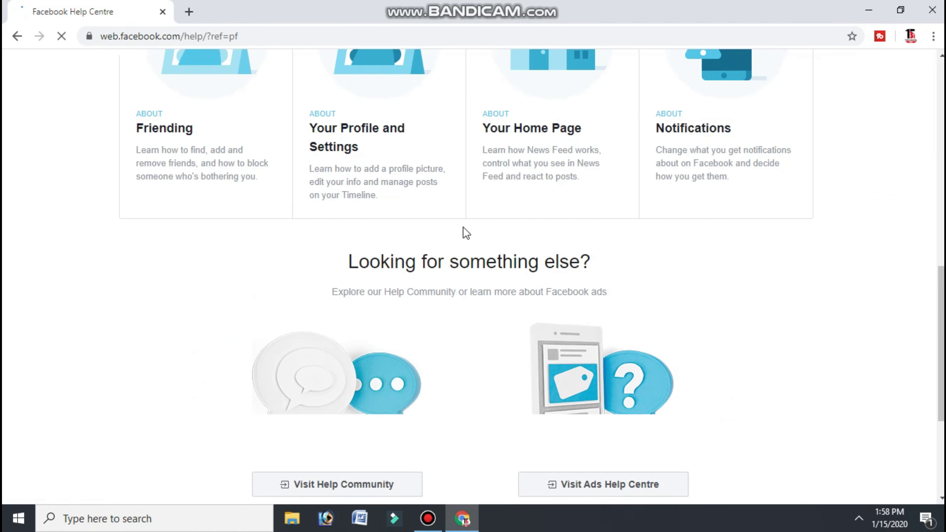
{"action": "scroll", "coordinate": [462, 227], "scroll_direction": "up", "scroll_amount": 5}
{"action": "scroll", "coordinate": [461, 227], "scroll_direction": "up", "scroll_amount": 4}
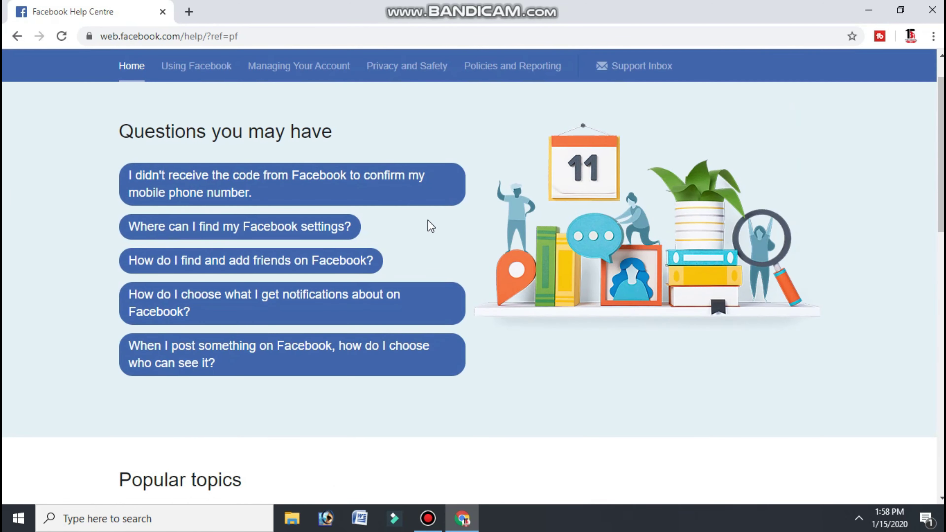
Go to the Support Inbox, then start a new blank Chrome tab.
{"action": "scroll", "coordinate": [428, 220], "scroll_direction": "up", "scroll_amount": 2}
{"action": "left_click", "coordinate": [616, 124]}
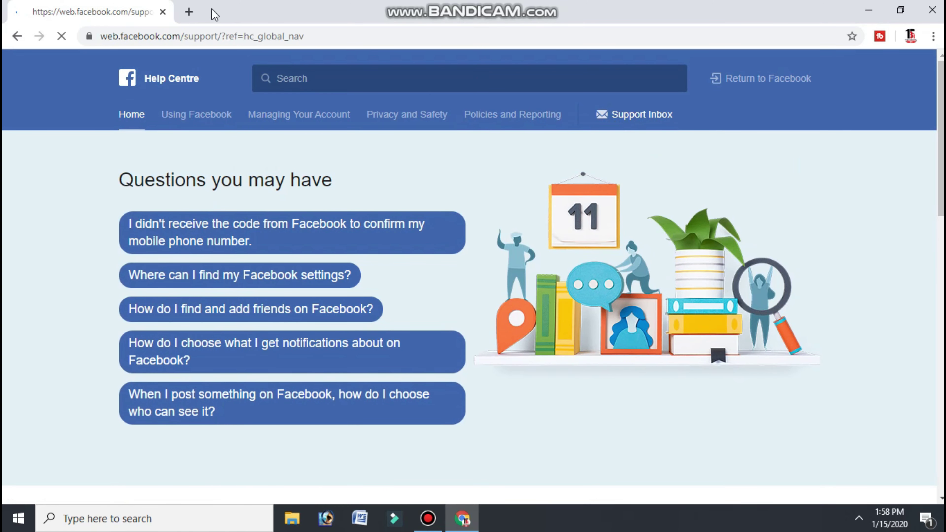
{"action": "left_click", "coordinate": [189, 12]}
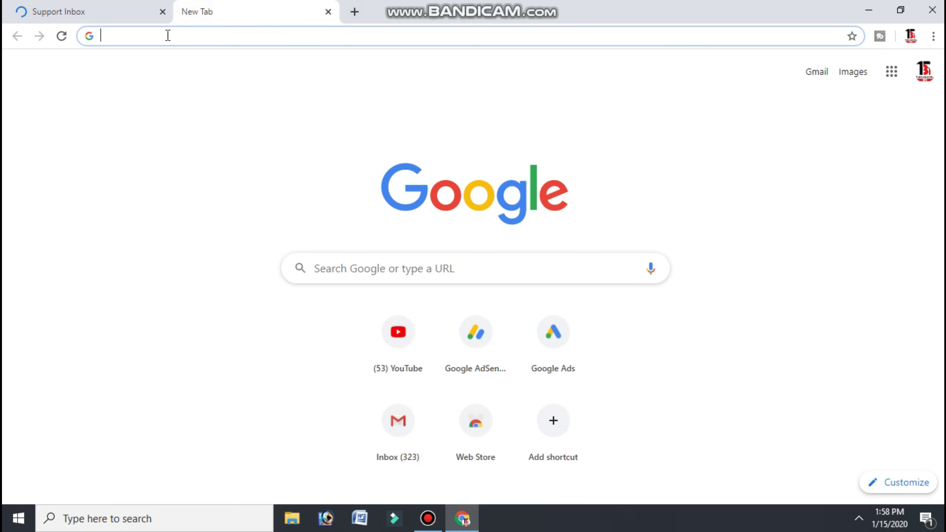